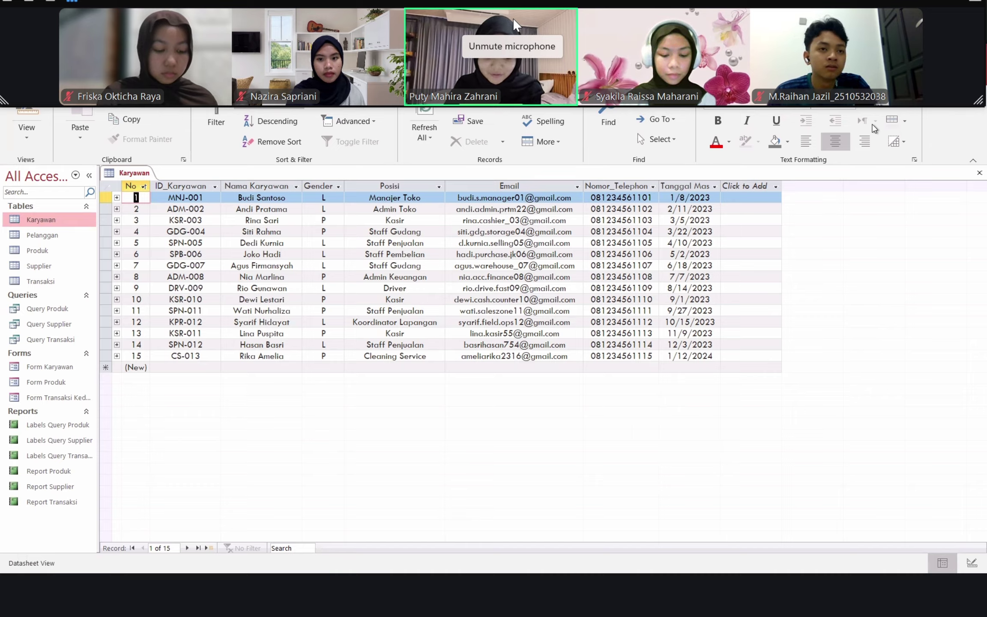
# Open the Pelanggan, Produk and Supplier tables to review their records
pyautogui.doubleClick(34, 239)
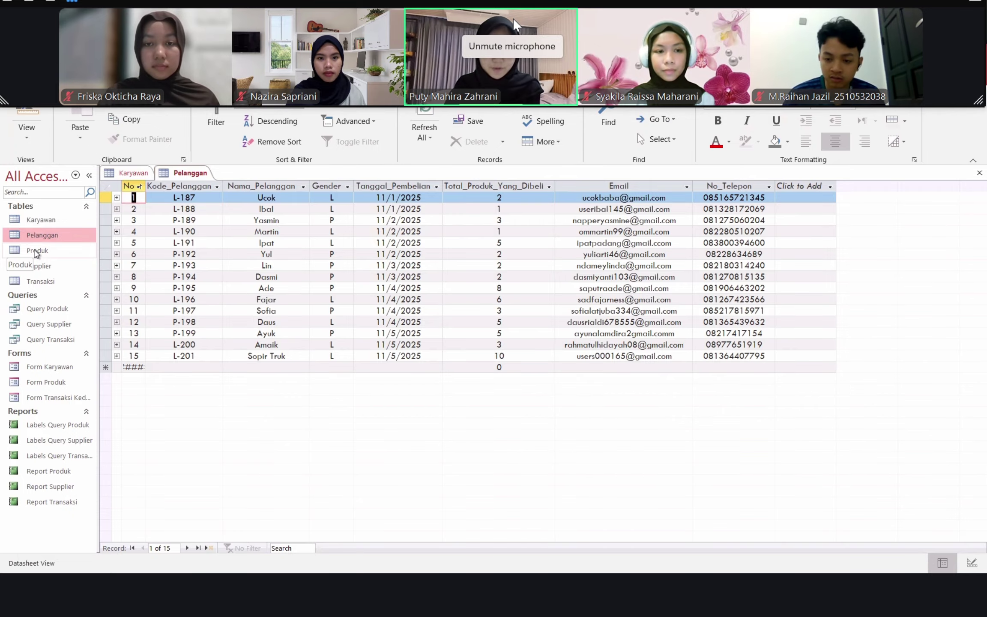
pyautogui.click(37, 251)
pyautogui.doubleClick(37, 253)
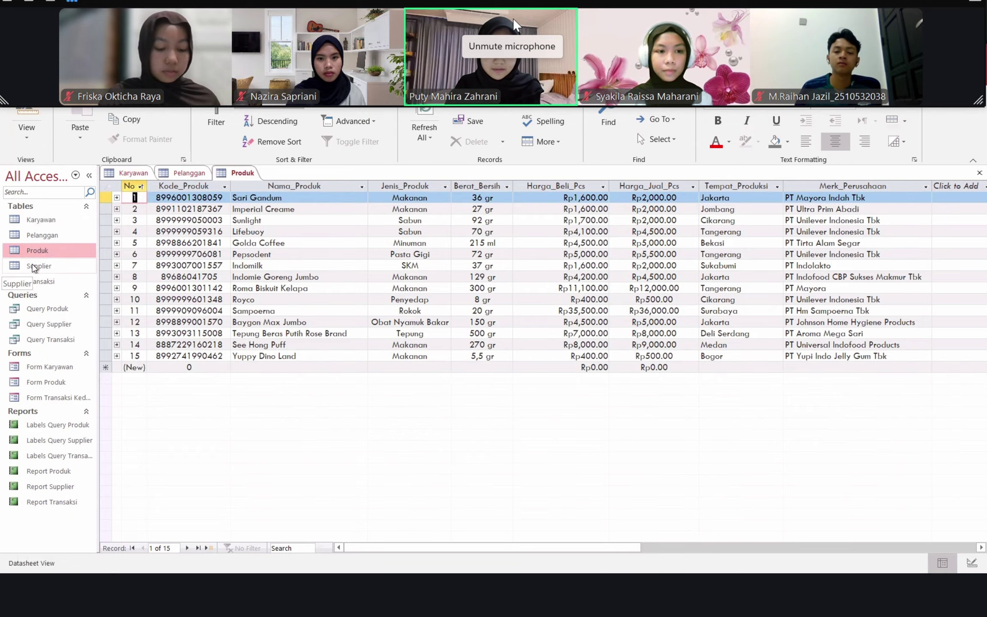
pyautogui.doubleClick(33, 264)
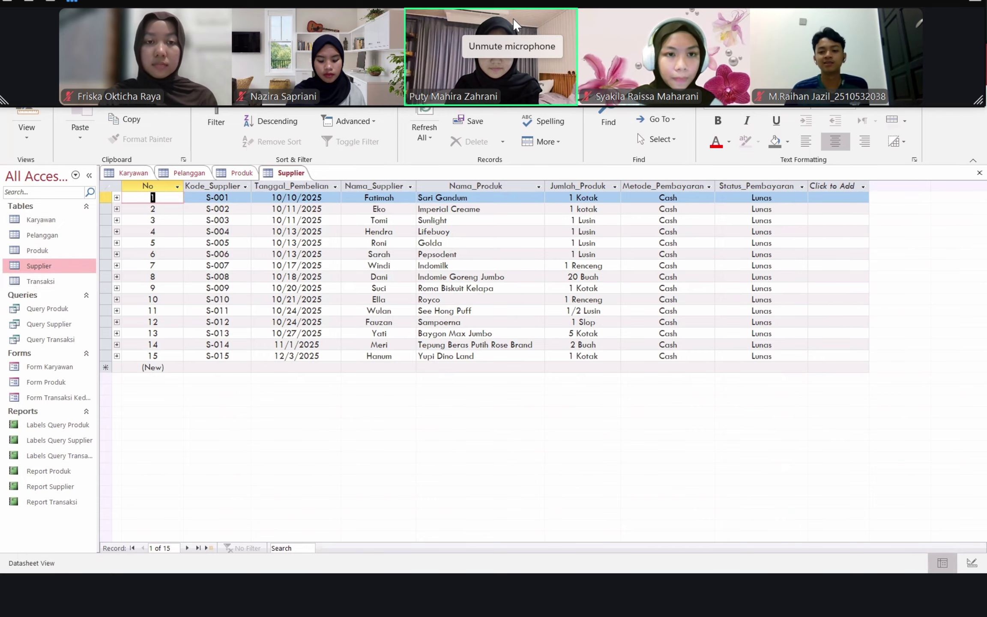
# Display the table relationships diagram and open the Transaksi table
pyautogui.click(183, 102)
pyautogui.click(182, 110)
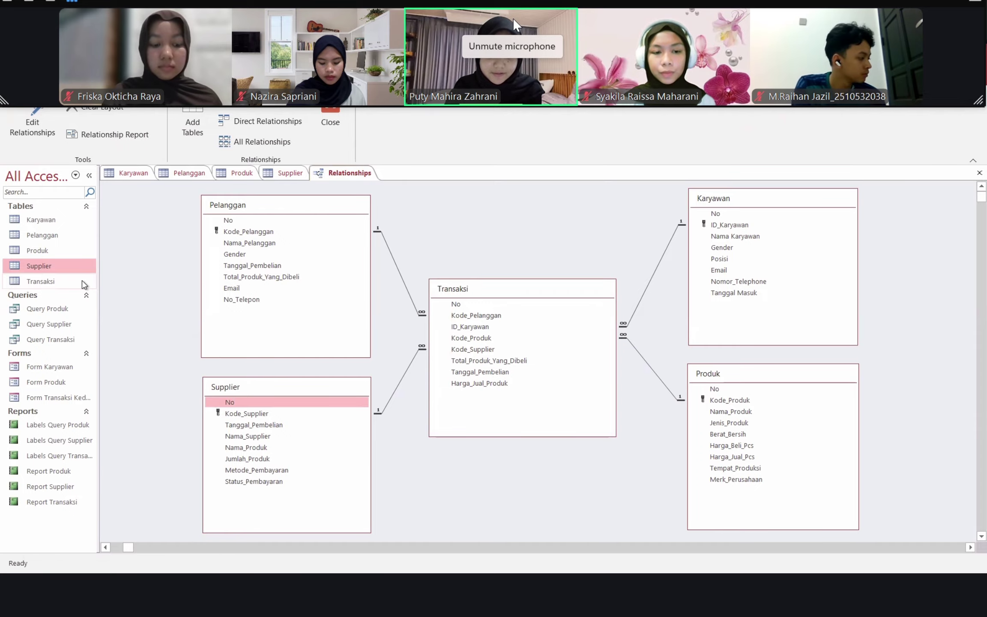
pyautogui.doubleClick(83, 283)
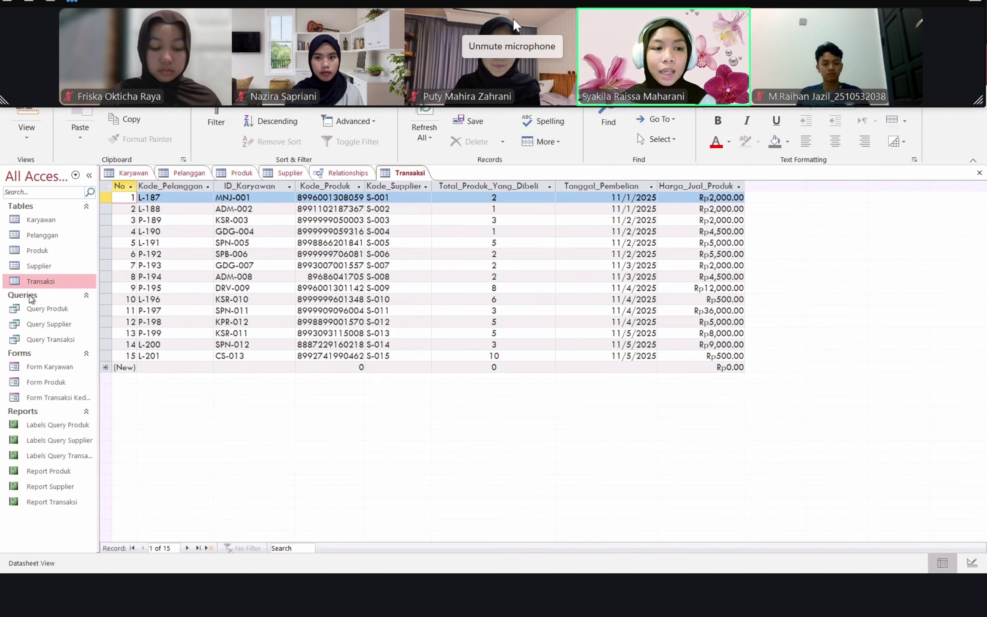
# Open Query Produk and switch it to Design View
pyautogui.doubleClick(51, 309)
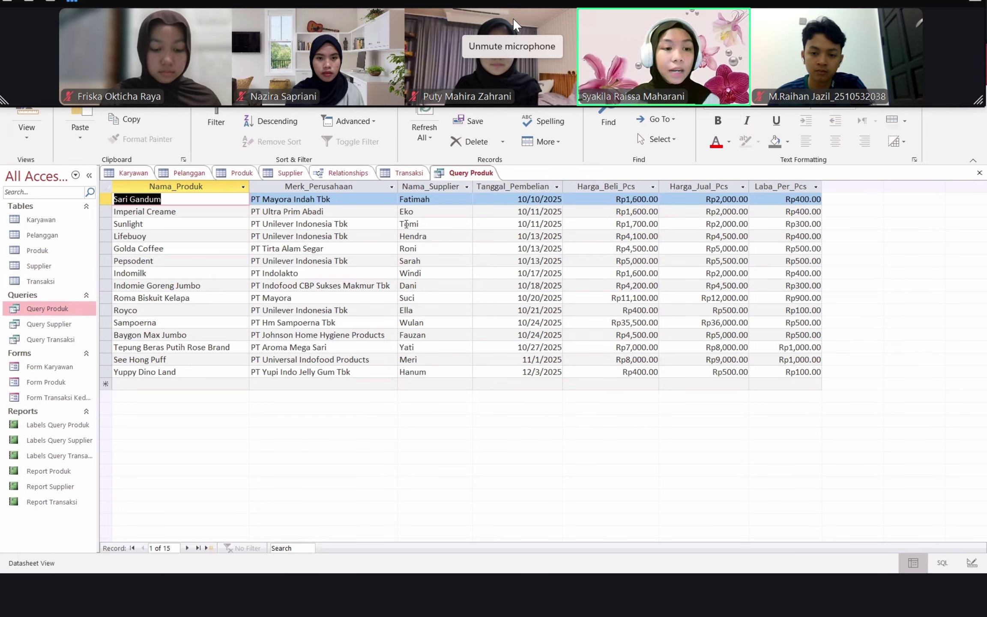
pyautogui.click(47, 310)
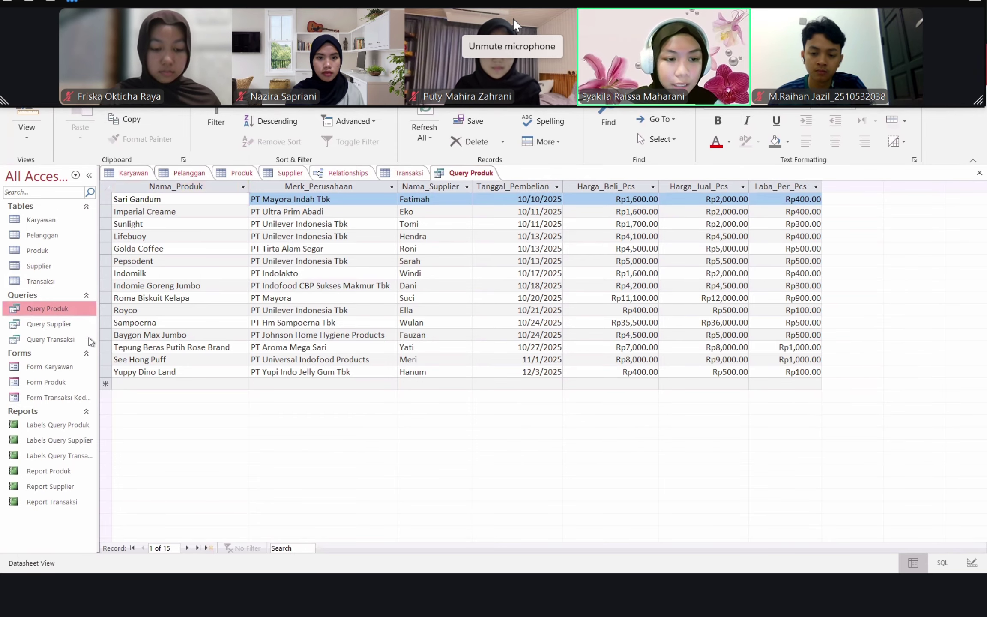
pyautogui.rightClick(65, 308)
pyautogui.click(99, 331)
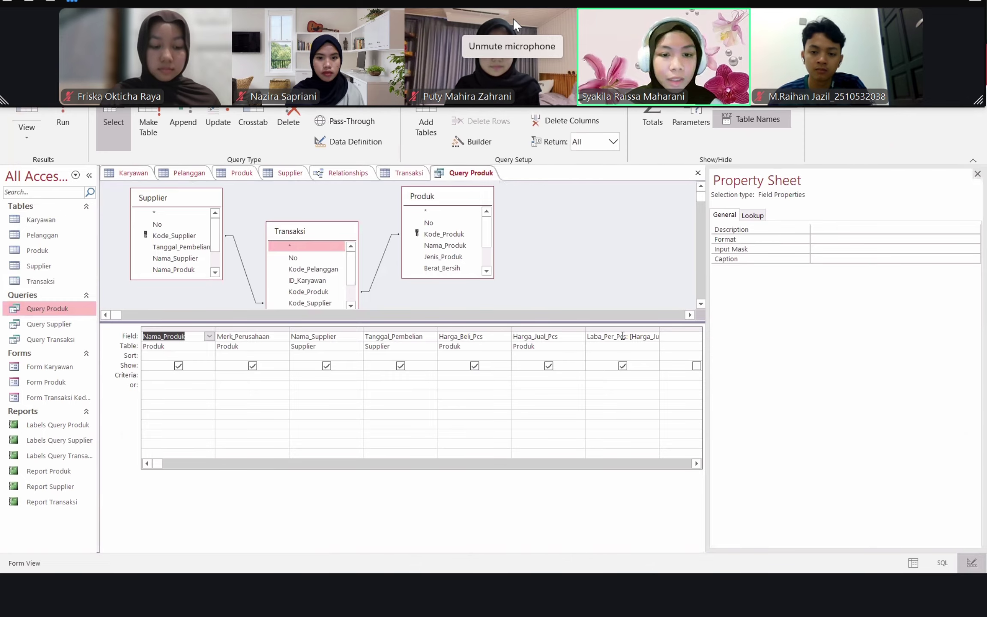
# Inspect the expression of the calculated Laba_Per_Pcs field in the Expression Builder and accept it as it is
pyautogui.click(594, 337)
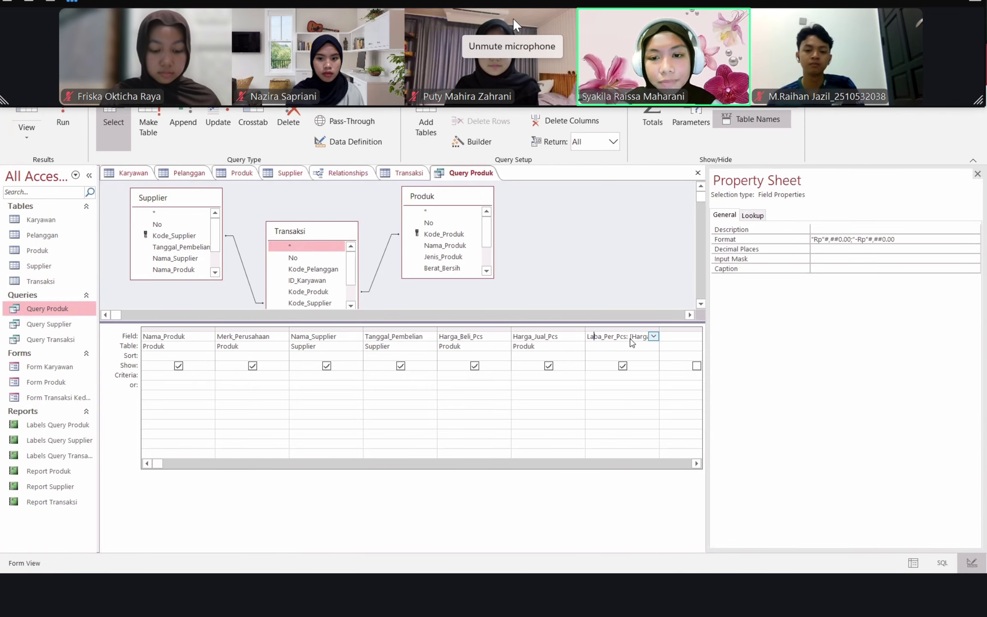
pyautogui.rightClick(631, 343)
pyautogui.click(596, 419)
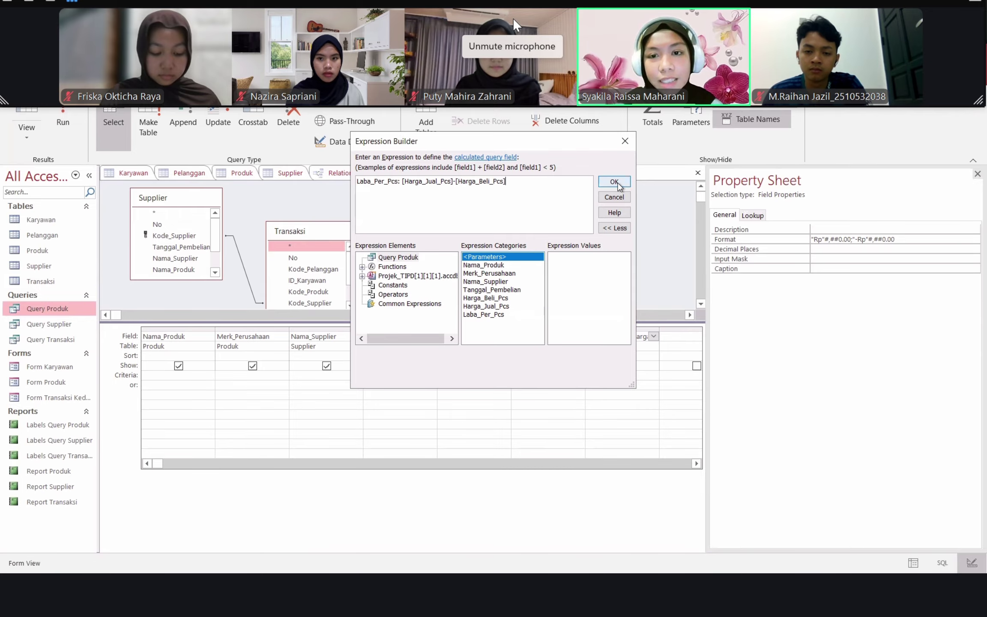
pyautogui.click(614, 182)
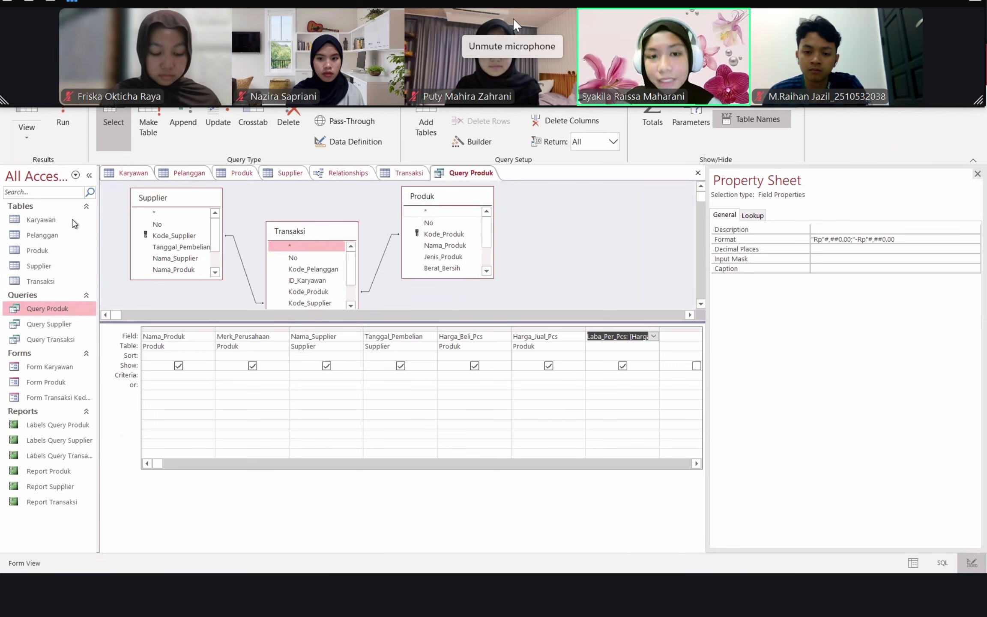
# Open Query Supplier to view its records
pyautogui.click(59, 324)
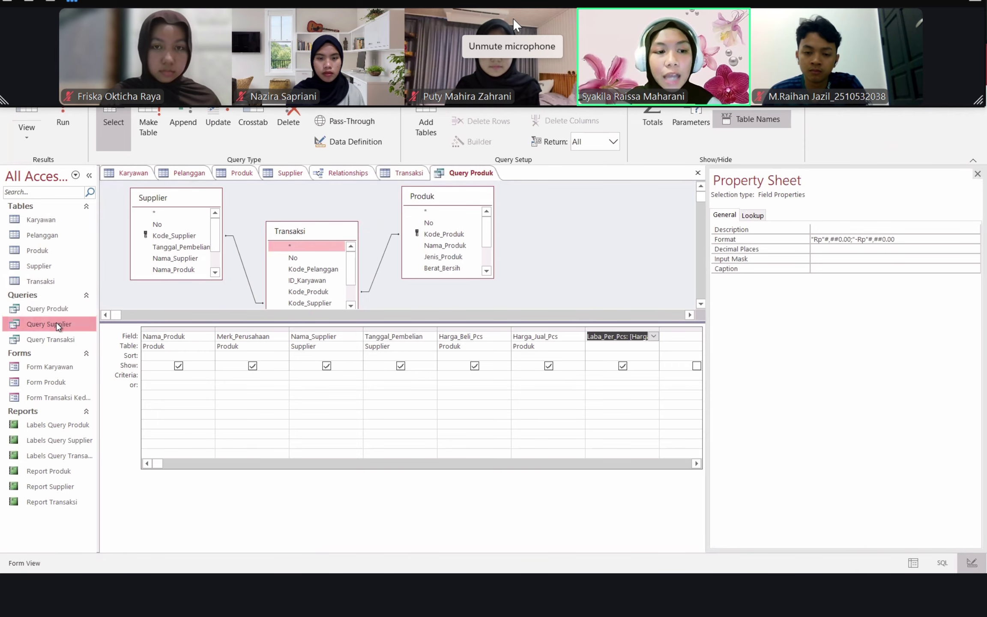
pyautogui.doubleClick(59, 325)
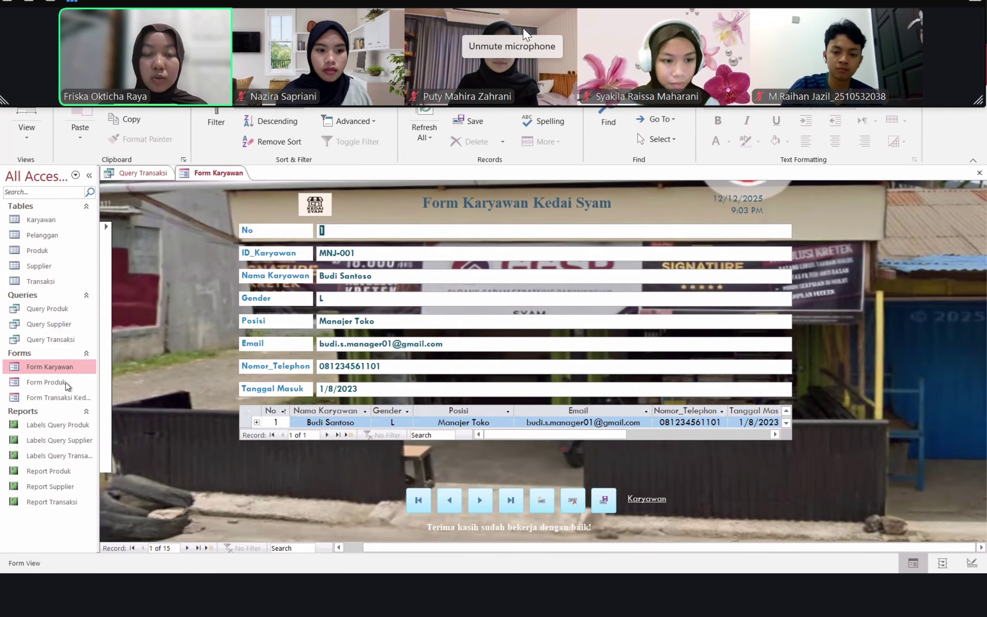
# Open Form Produk and look through the product fields of the first record
pyautogui.click(67, 386)
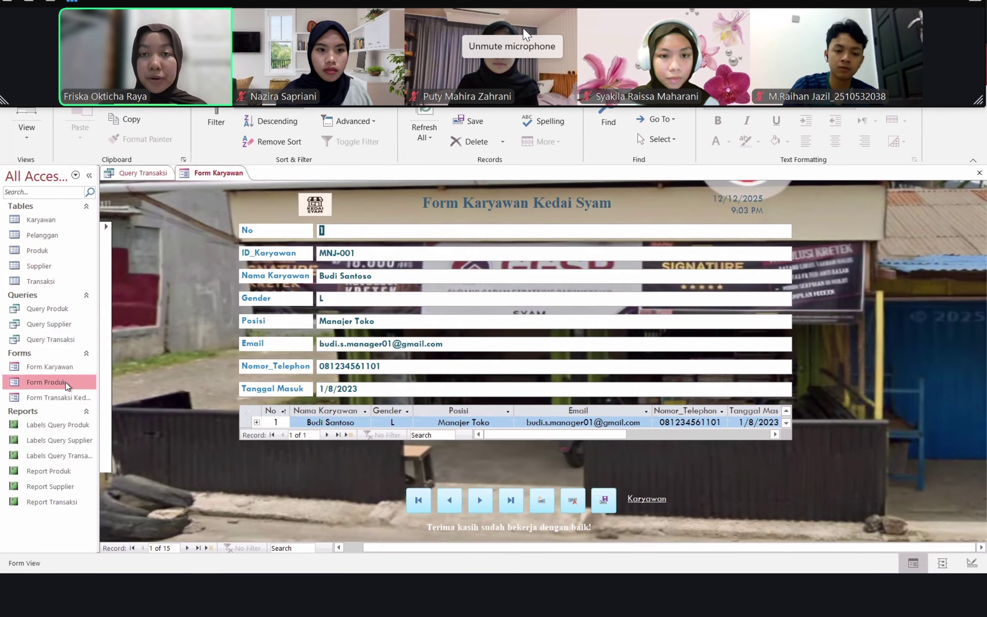
pyautogui.doubleClick(67, 386)
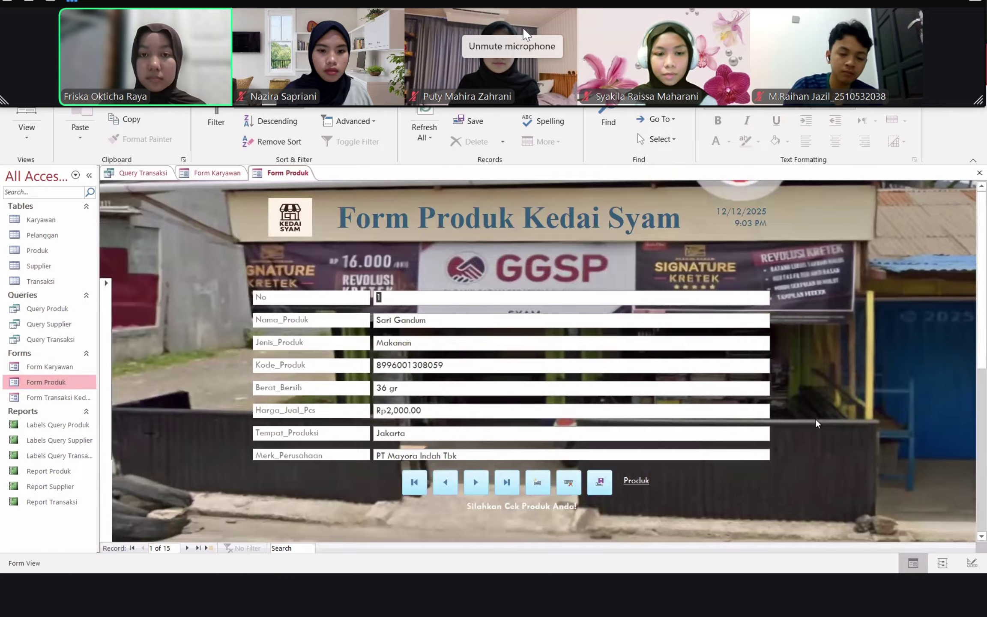
pyautogui.scroll(-2, 817, 423)
pyautogui.scroll(2, 792, 428)
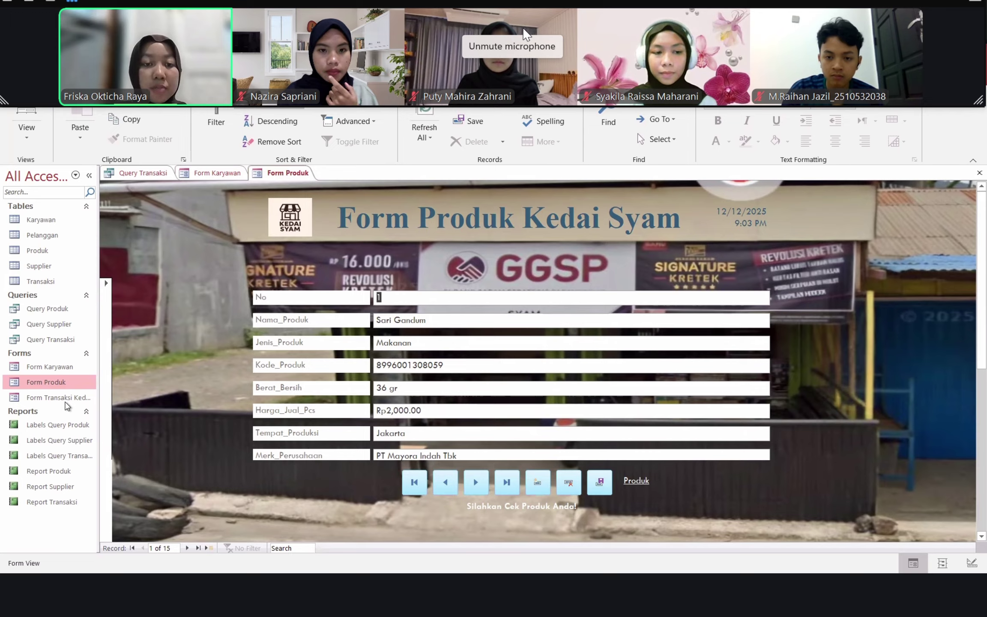
# Open Form Transaksi Kedai Syam and look through the transaction fields of the first record
pyautogui.click(65, 400)
pyautogui.doubleClick(67, 405)
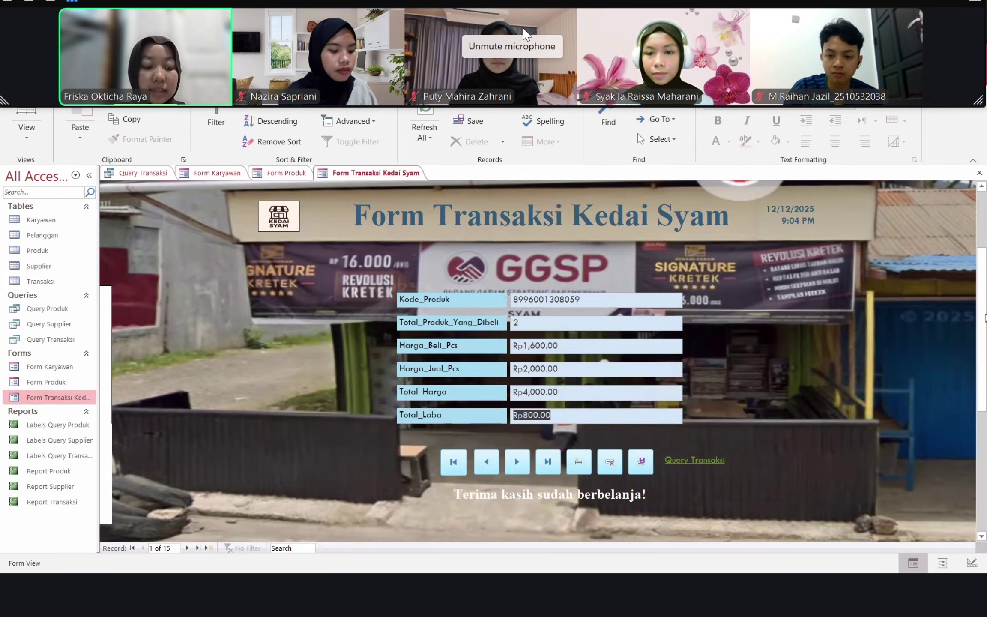
pyautogui.scroll(1, 985, 297)
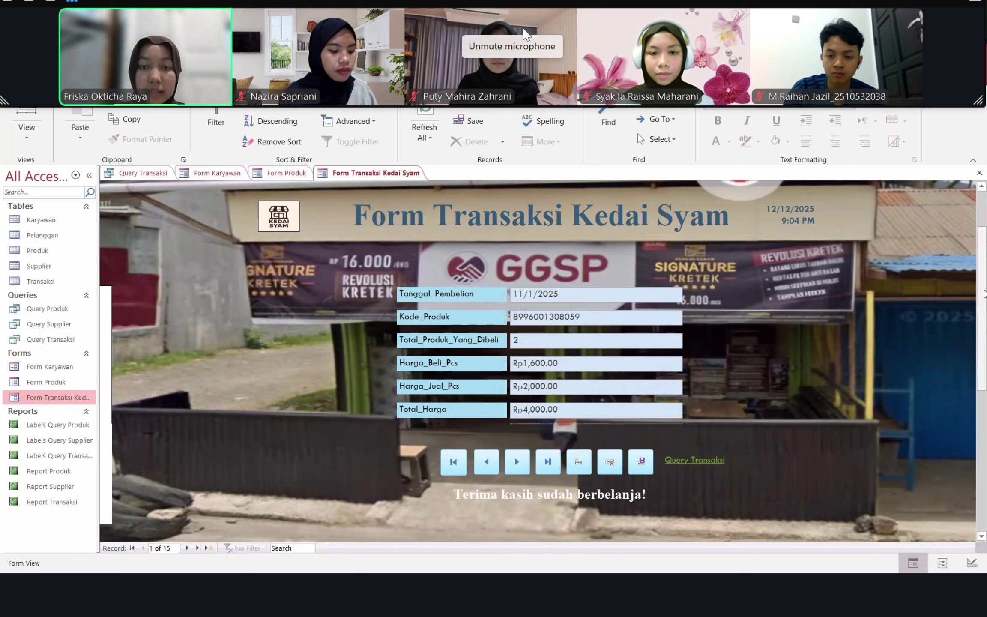
pyautogui.scroll(2, 985, 294)
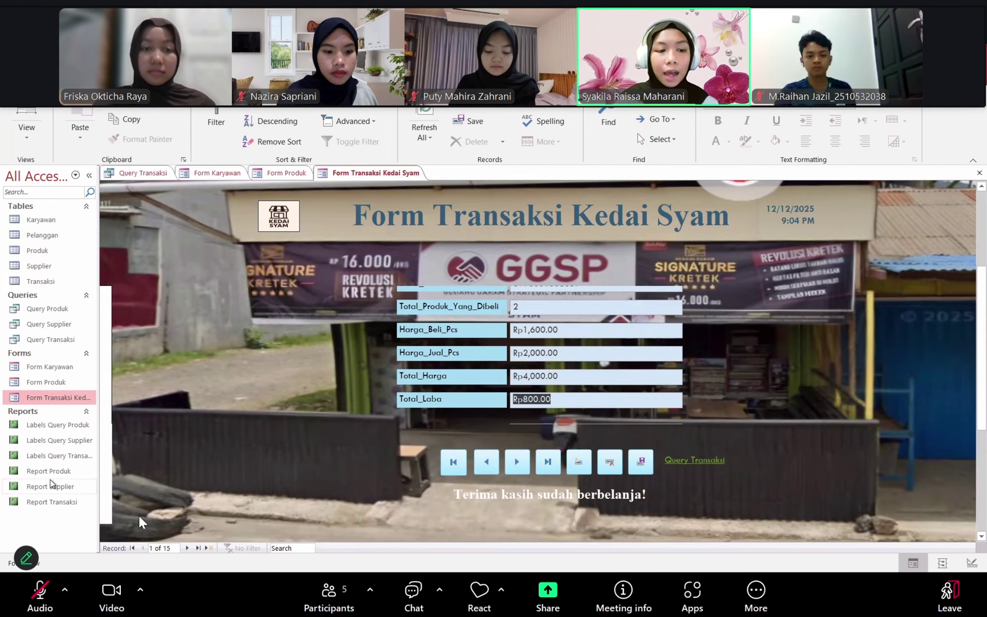
pyautogui.click(37, 600)
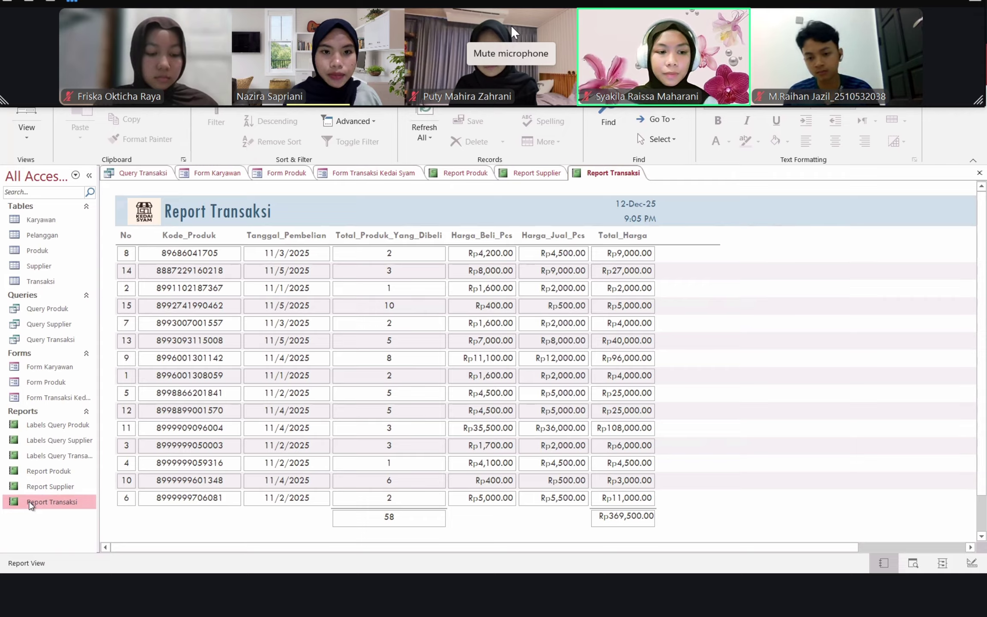
pyautogui.rightClick(604, 172)
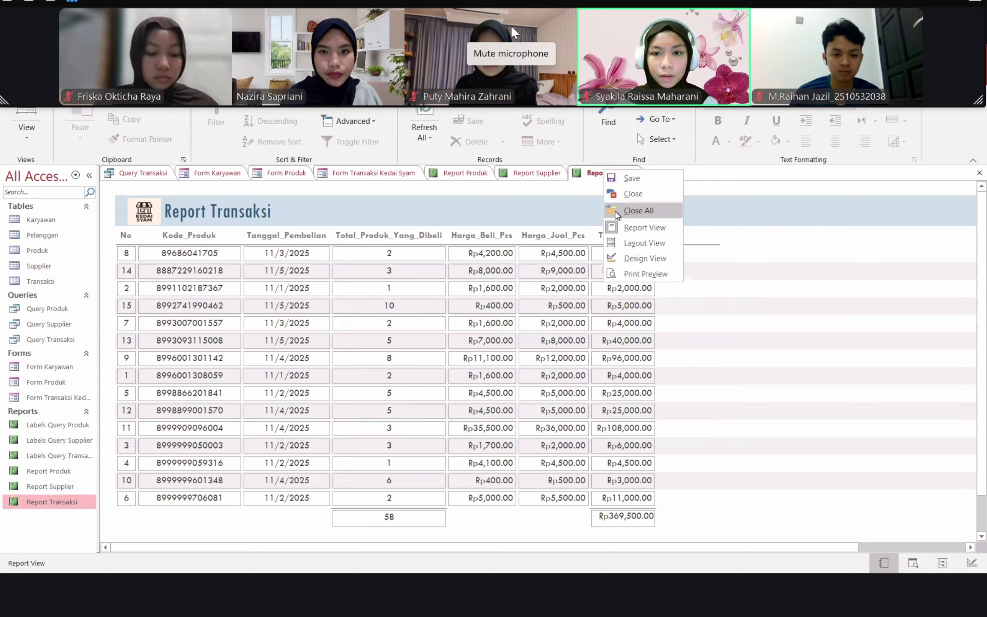
pyautogui.click(616, 211)
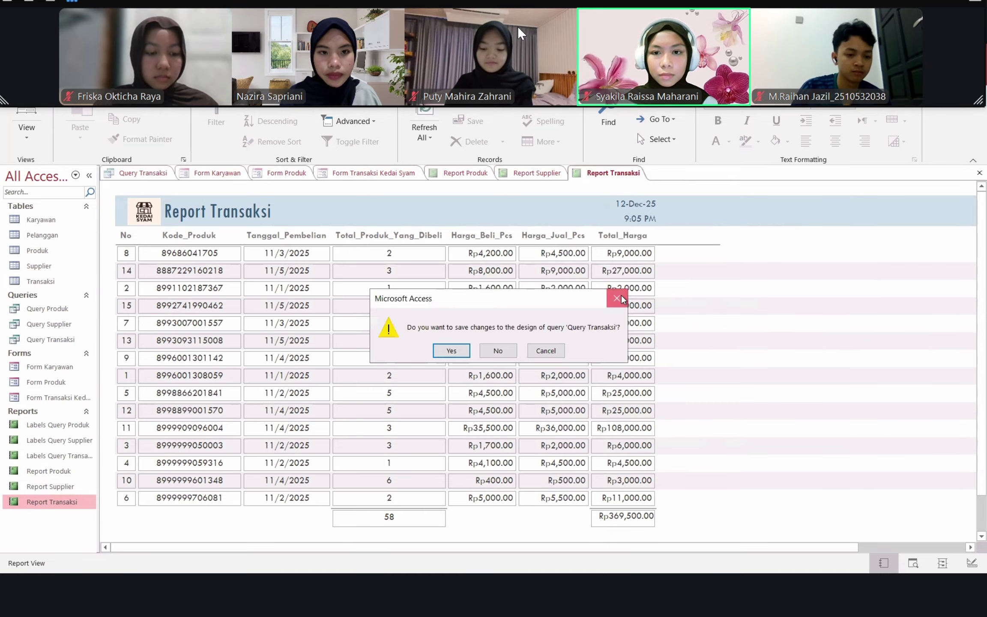
pyautogui.click(616, 299)
pyautogui.rightClick(605, 173)
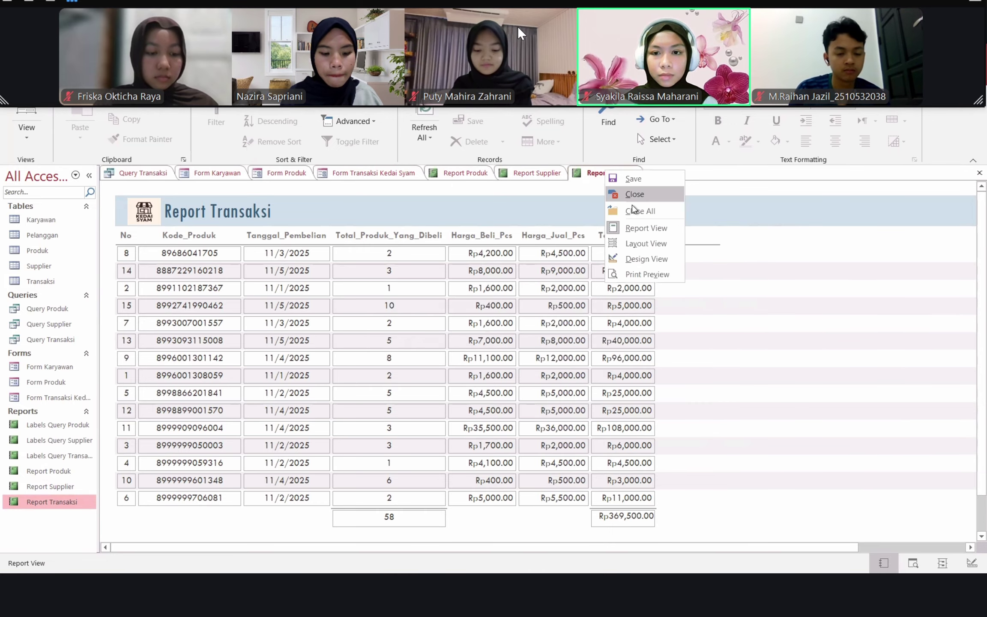
pyautogui.click(633, 180)
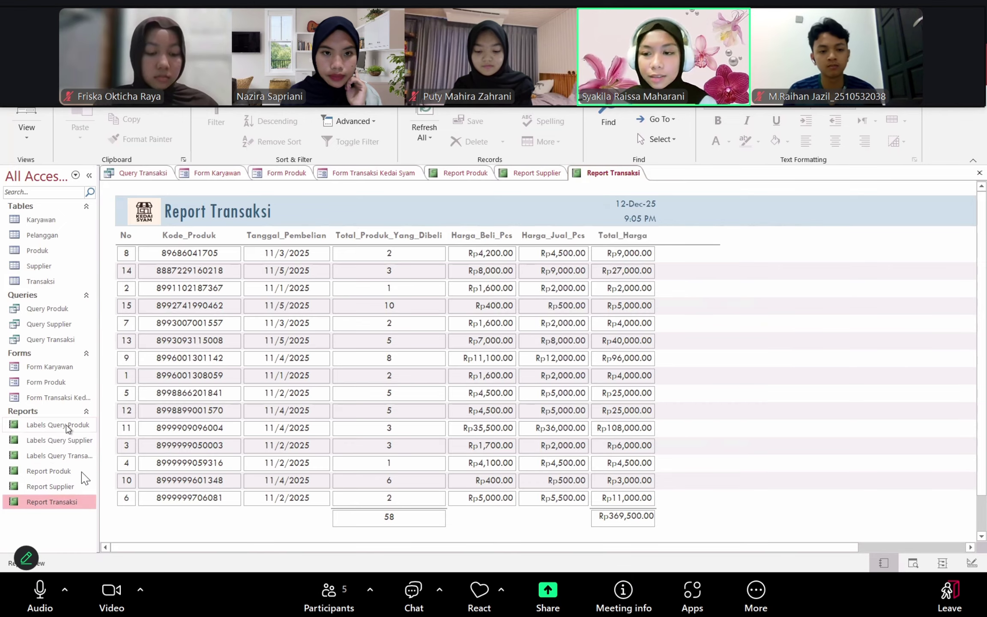
pyautogui.click(40, 592)
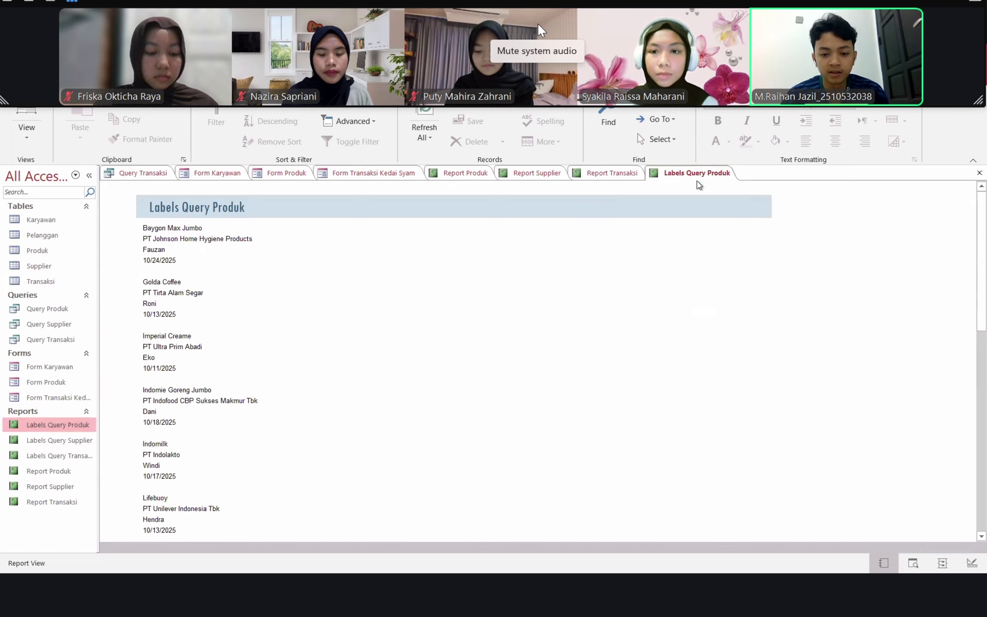
# Show the Labels Query Produk report in Print Preview
pyautogui.rightClick(697, 181)
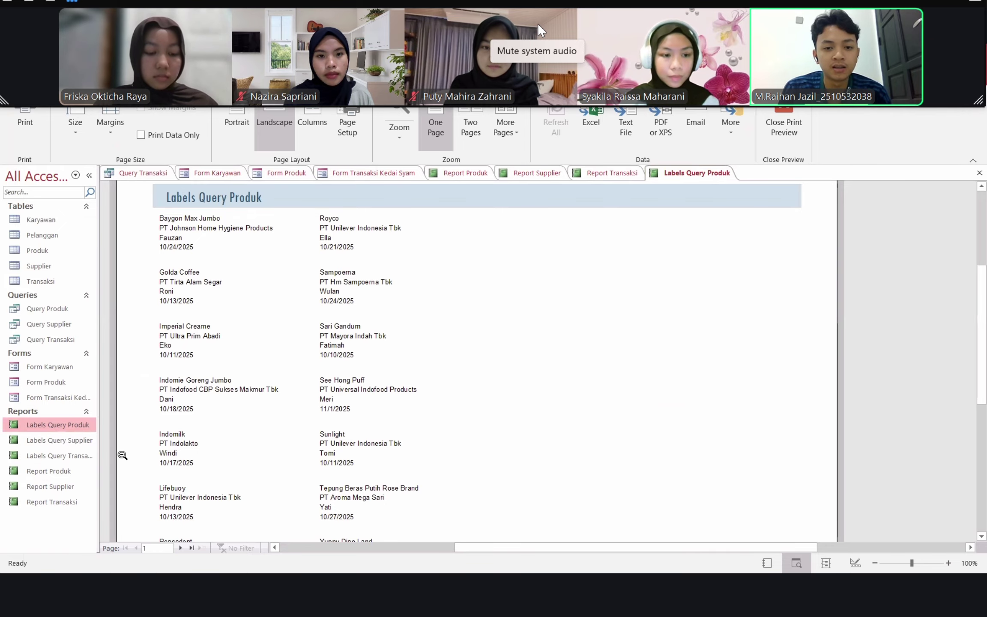
# Open the Labels Query Supplier report to view the supplier labels
pyautogui.doubleClick(79, 443)
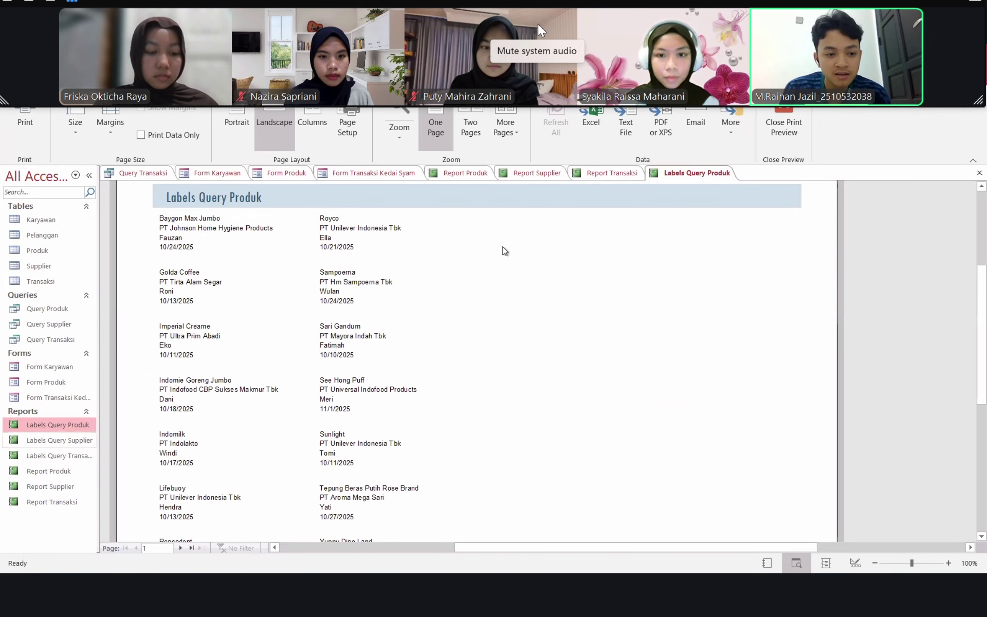
pyautogui.click(502, 253)
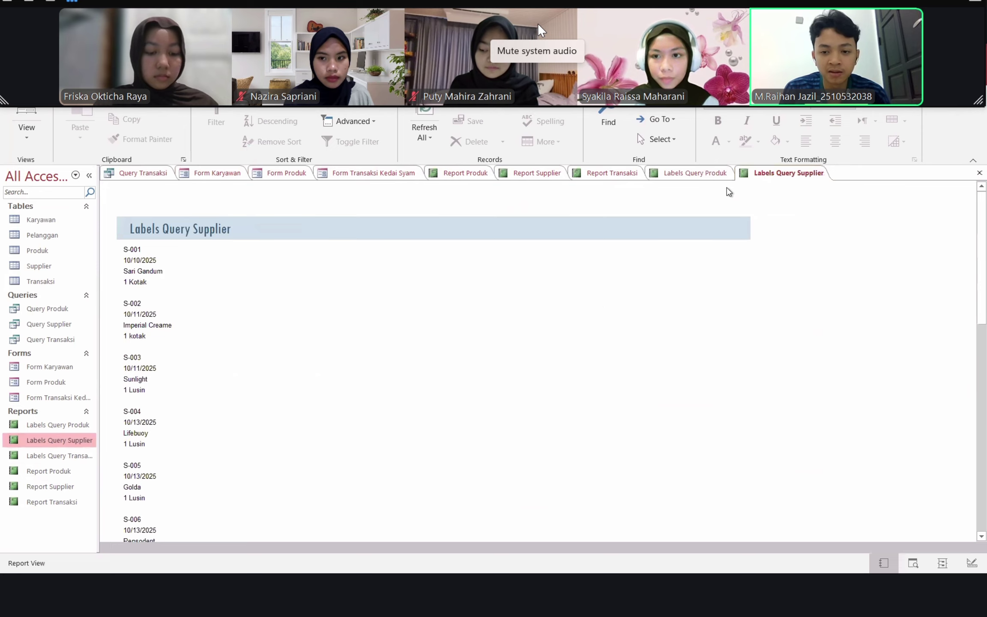
pyautogui.rightClick(757, 173)
pyautogui.click(643, 283)
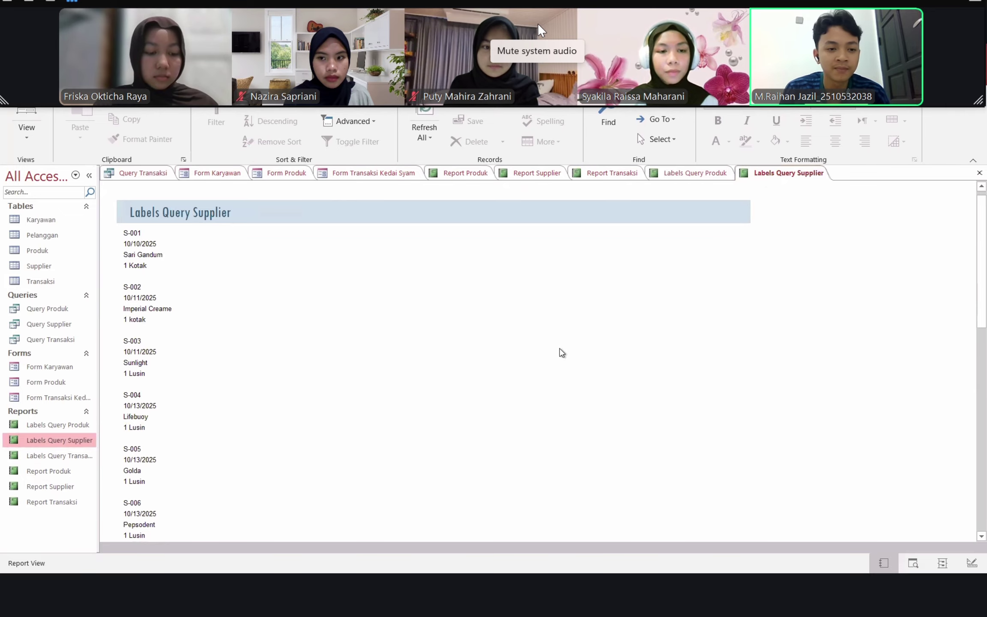
# Open the Labels Query Transaksi report, leaving the ID_Karyawan parameter blank
pyautogui.doubleClick(82, 457)
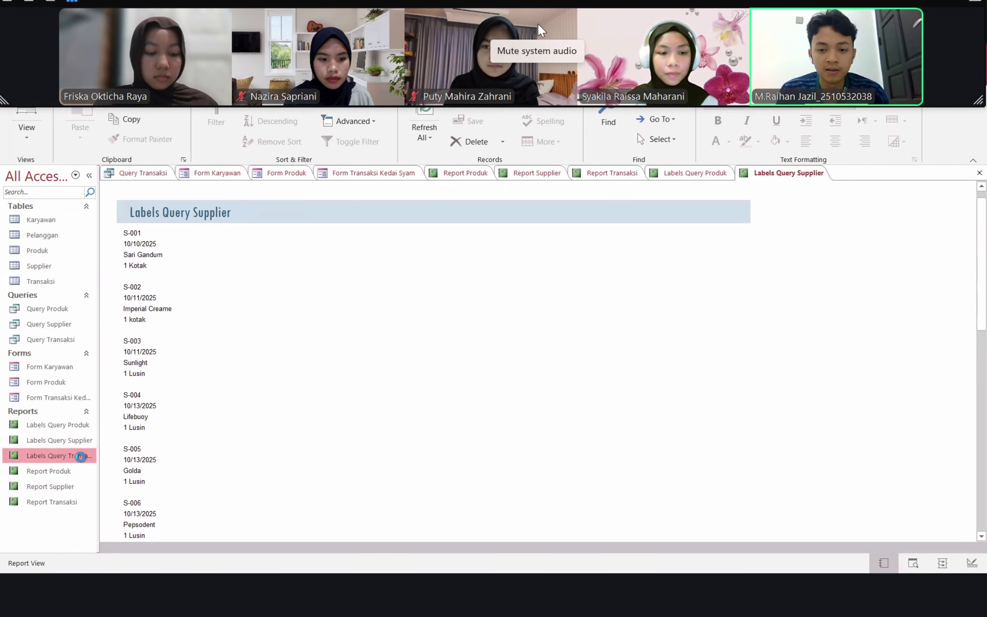
pyautogui.click(499, 256)
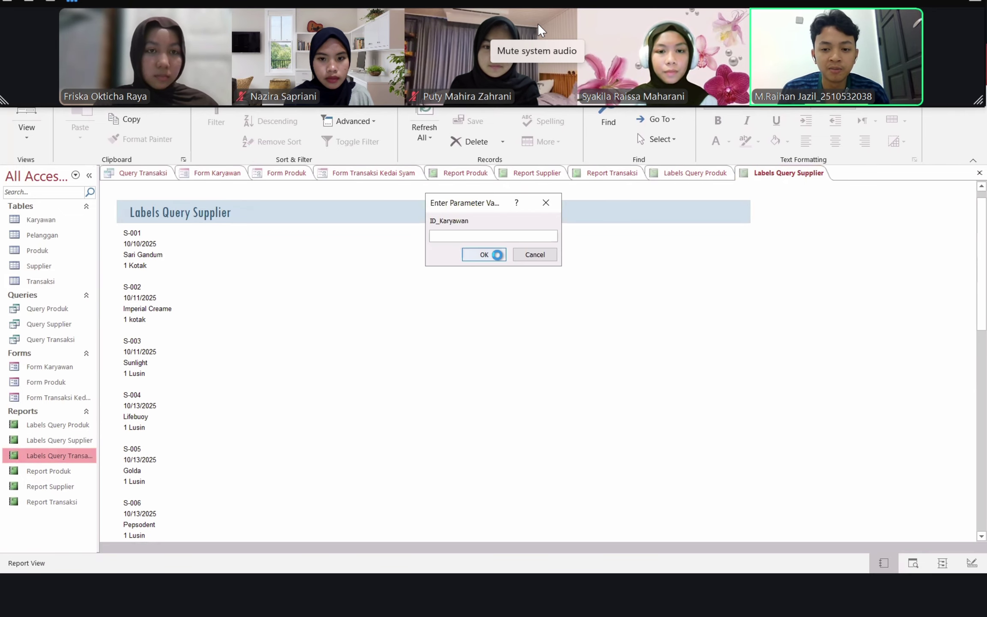